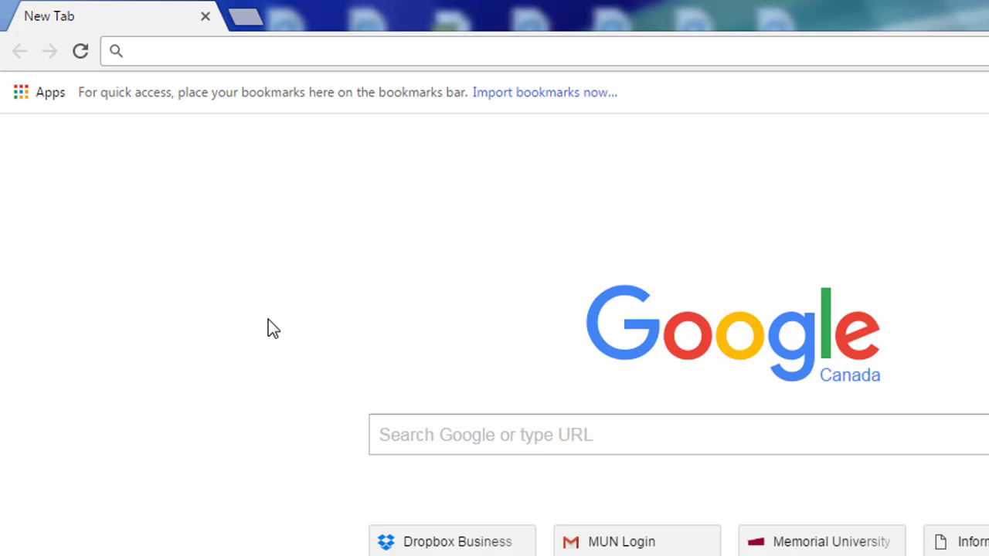
text(www.m)
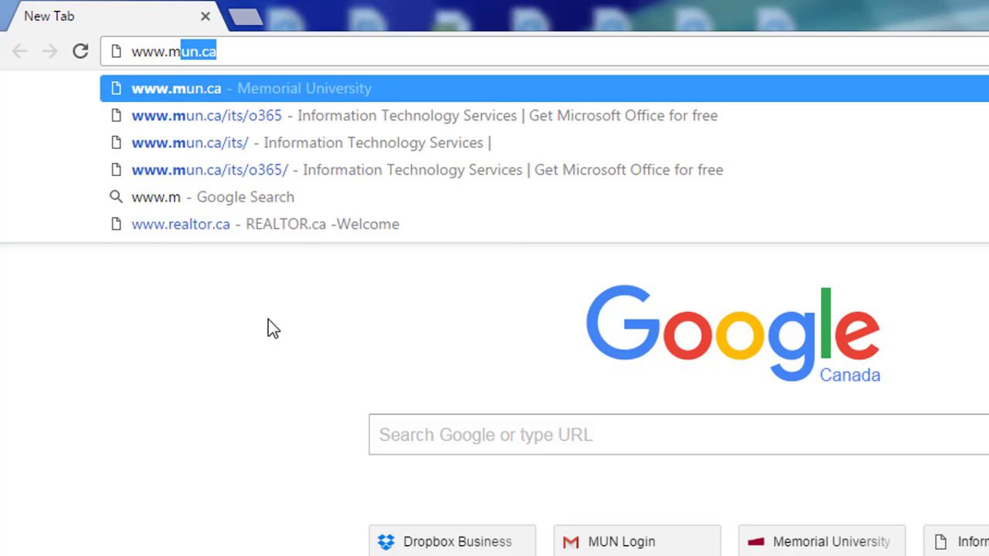
text(un.ca)
key(Return)
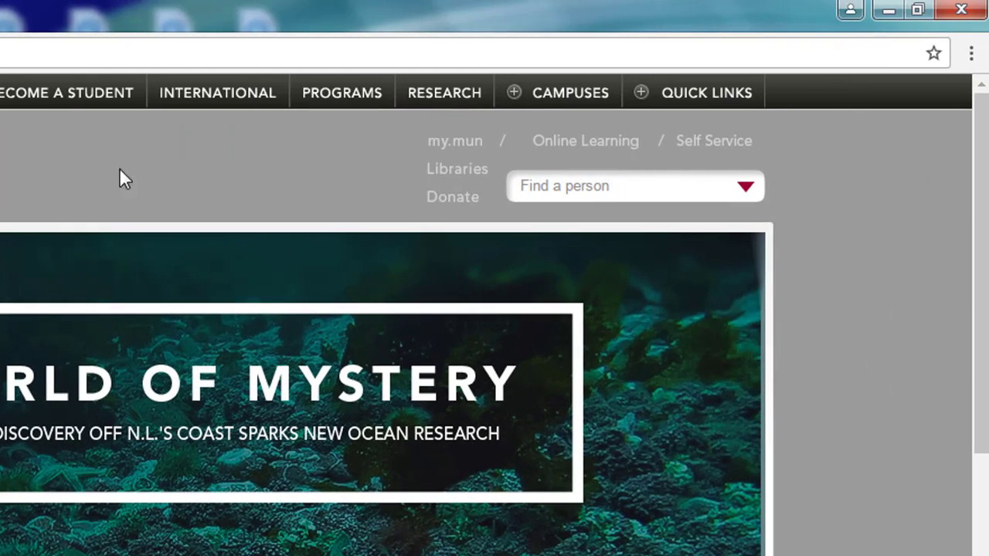
click(451, 143)
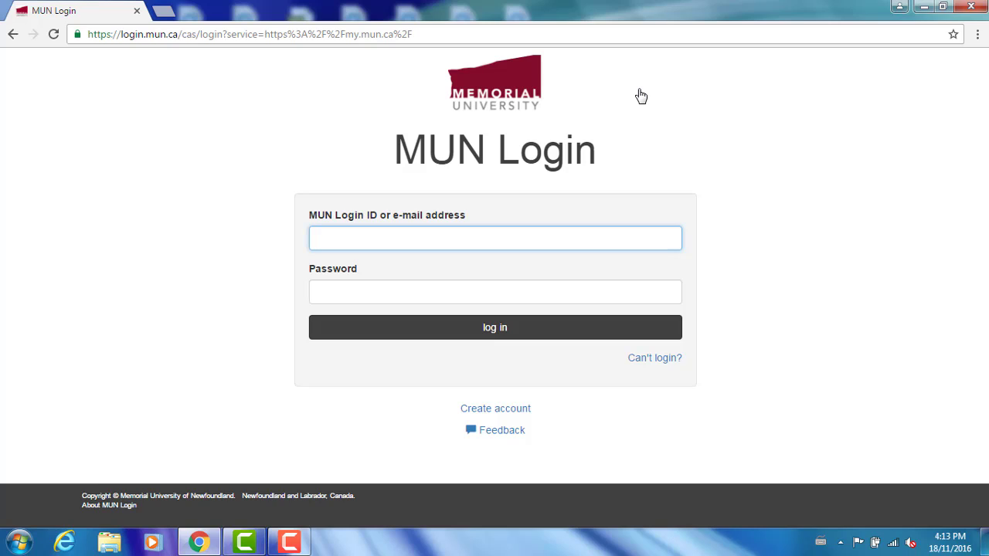
Sign in to my.mun.ca with the MUN Login ID and password.
text(username)
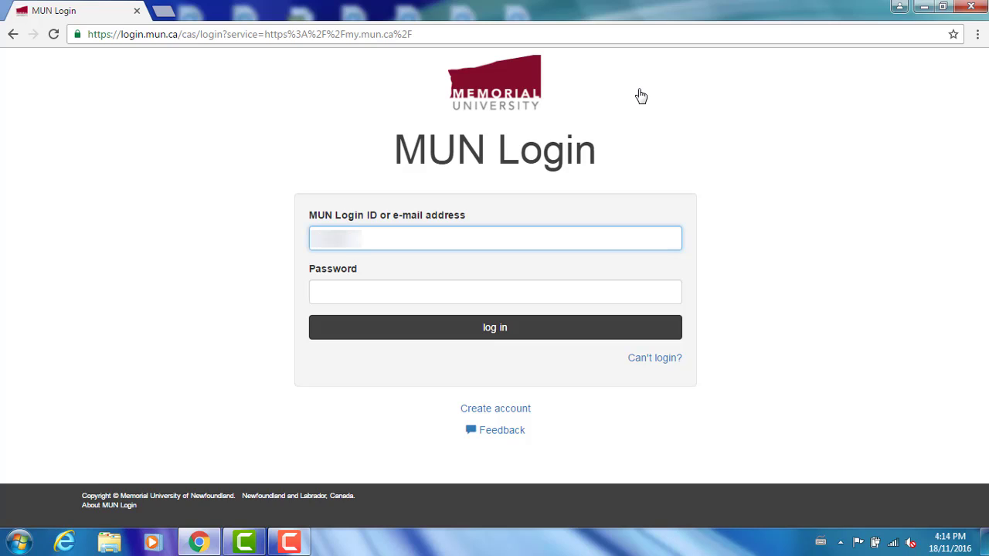
key(Tab)
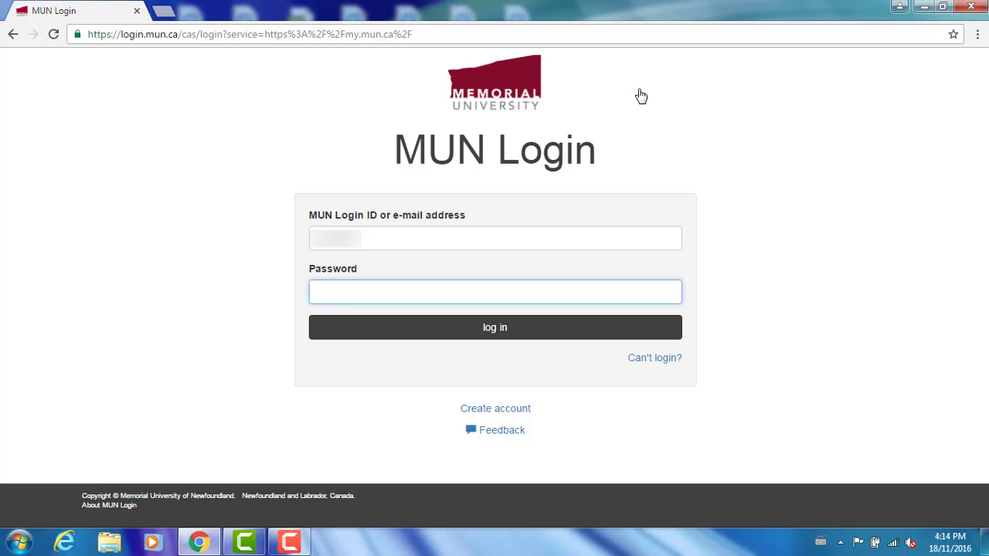
text(•••••••)
text(••)
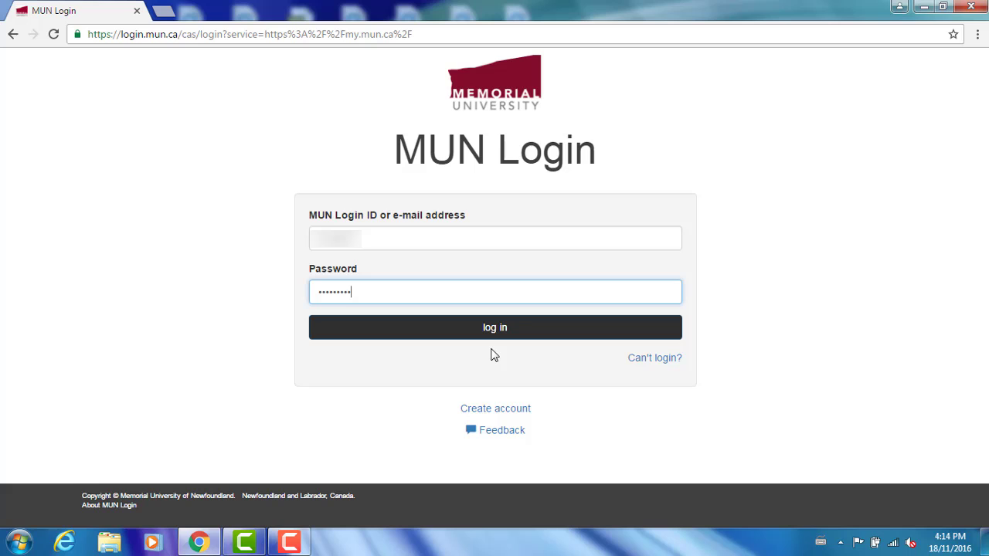
click(498, 334)
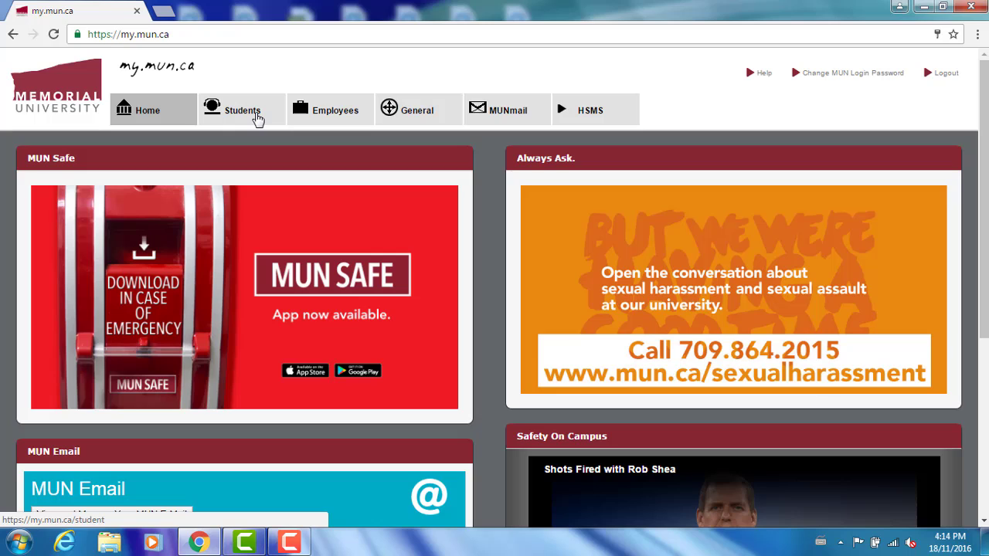
Show the Students section of my.mun.ca and scroll down to the McAfee Home Use panel.
click(257, 117)
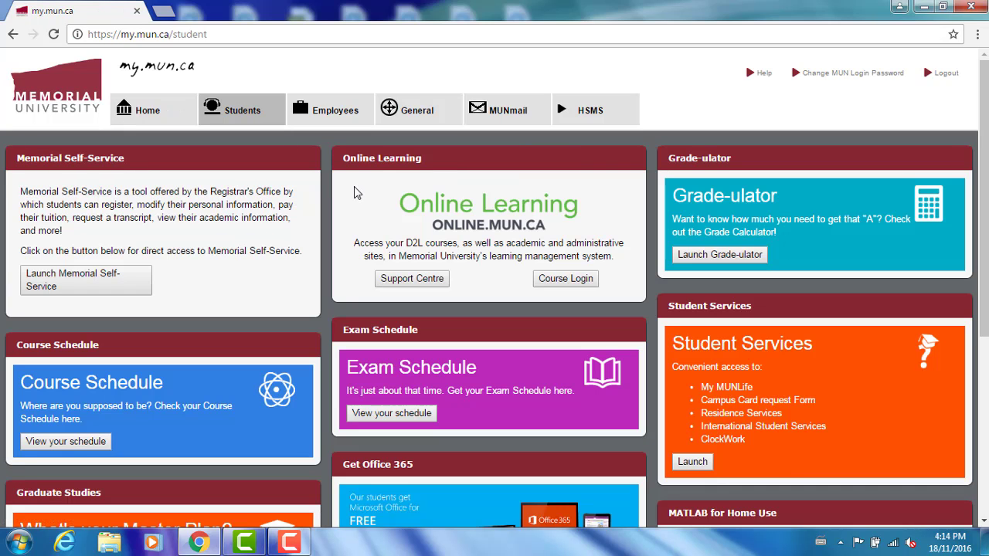
scroll(357, 194, down, 1)
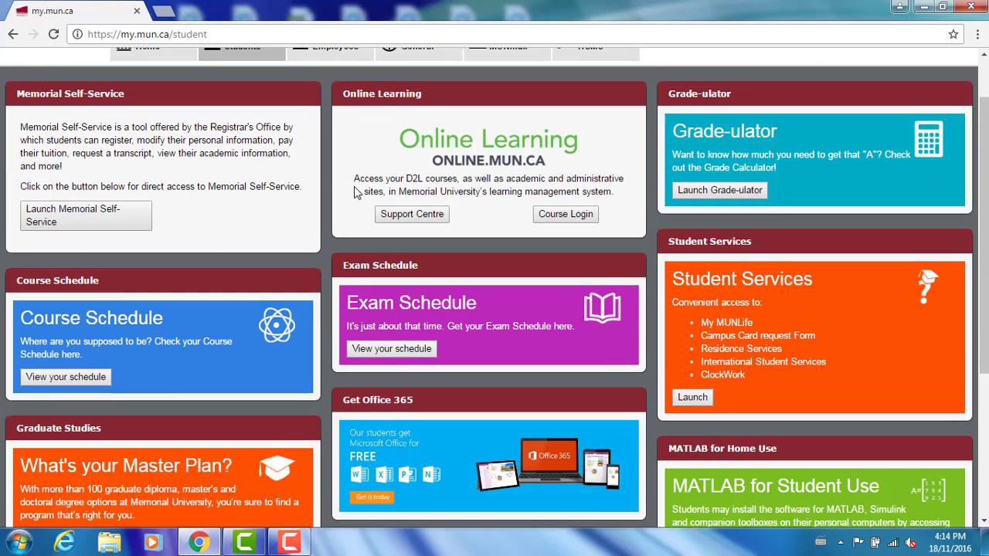
scroll(357, 193, down, 3)
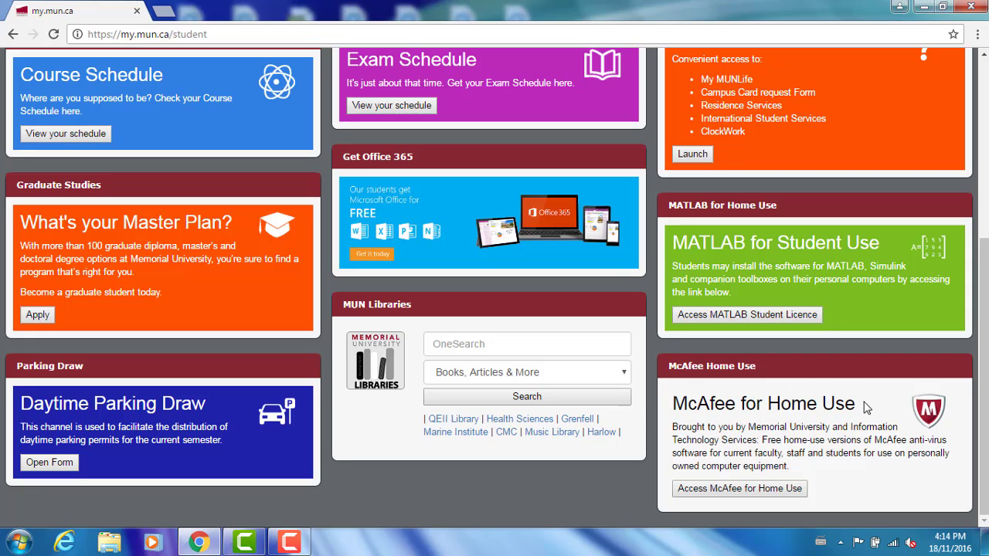
Open McAfee for Home Use, agree to the home-use terms, and download the VirusScan installation zip.
click(722, 488)
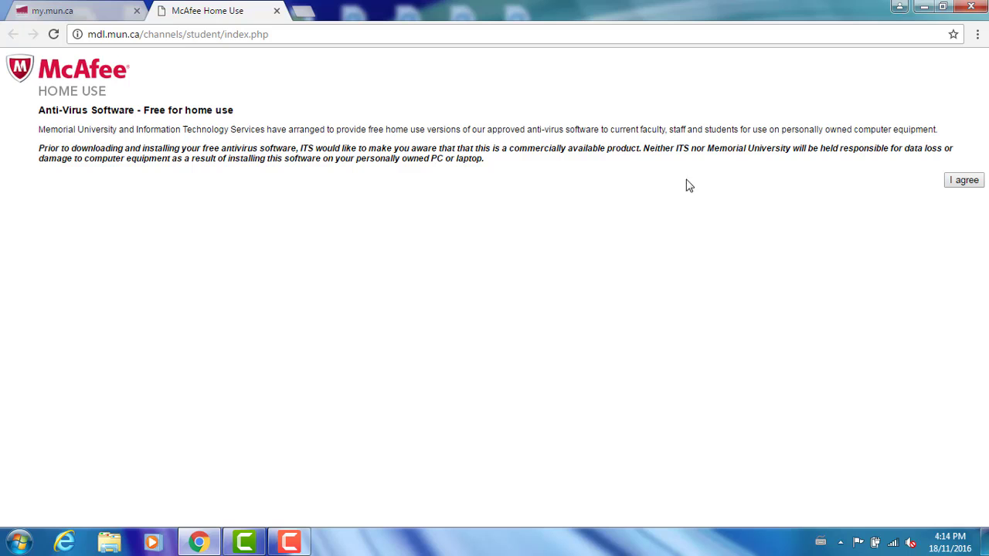
click(960, 181)
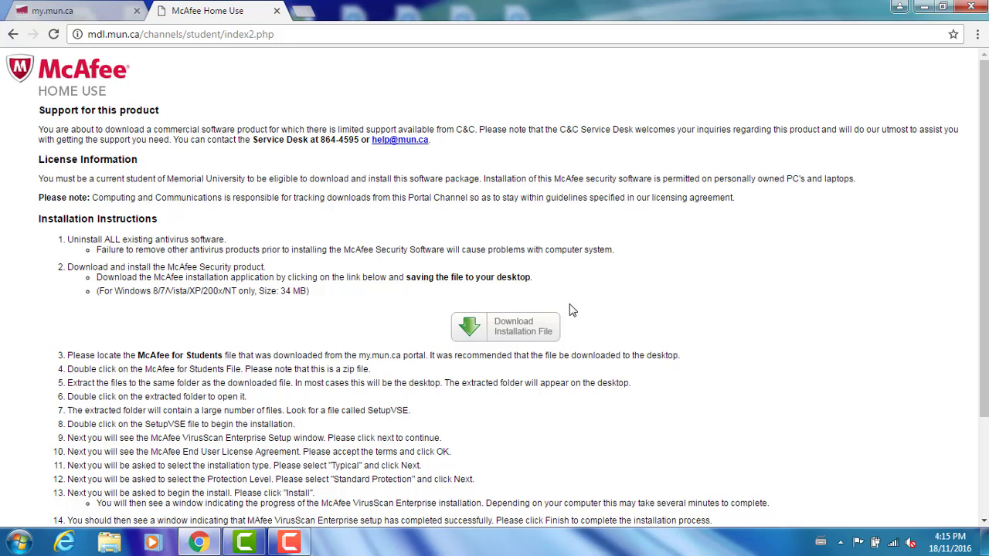
click(509, 328)
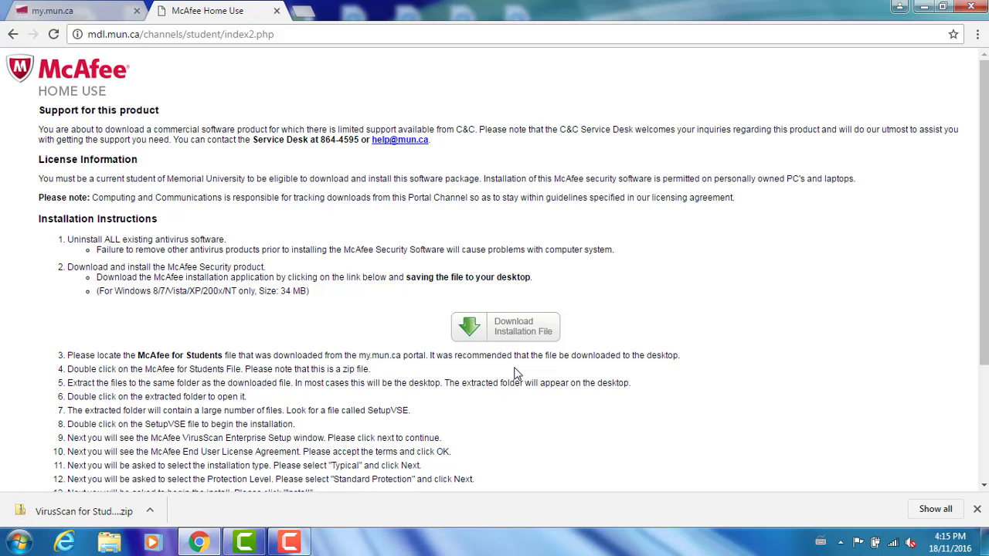
Extract all files from the VirusScan zip to the suggested VirusScan for Students P8 folder.
click(87, 511)
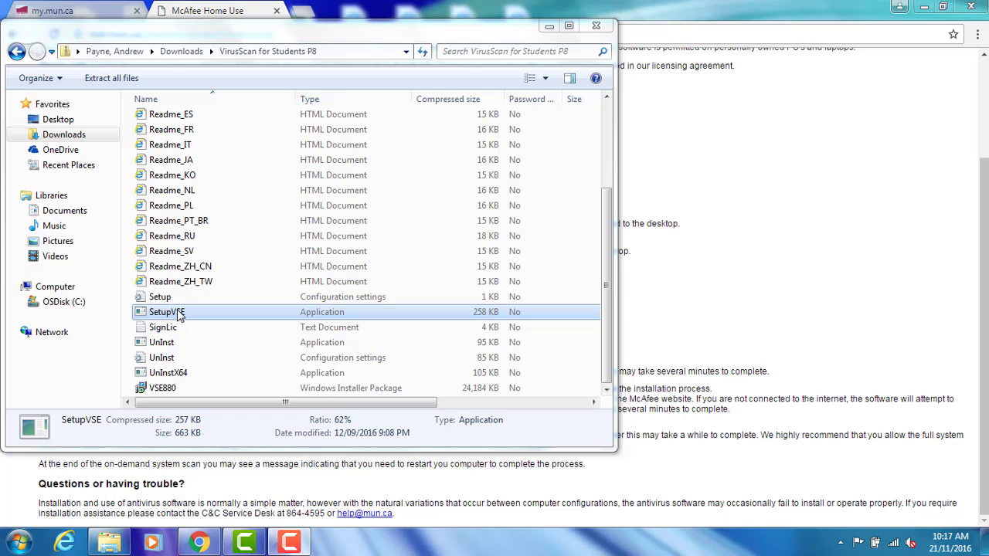
click(112, 81)
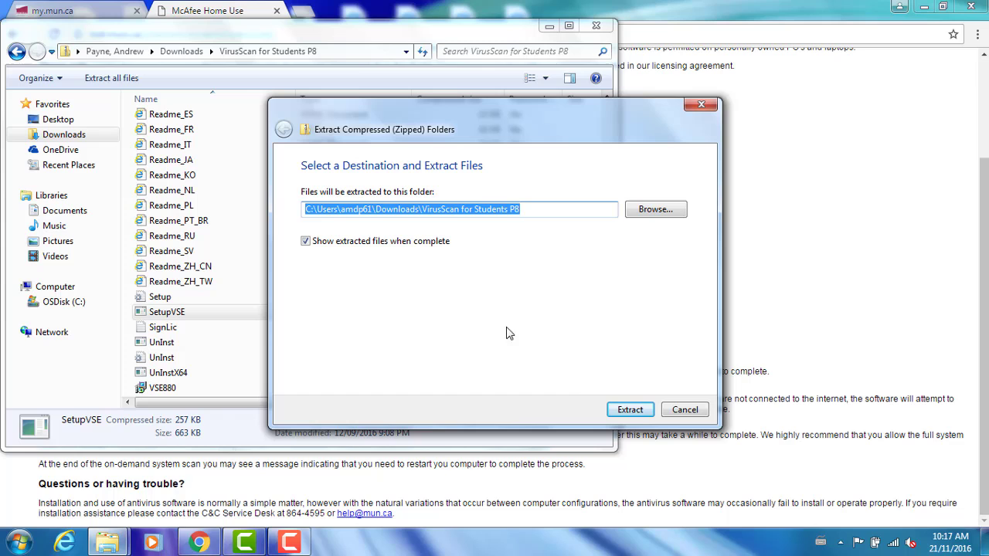
click(631, 413)
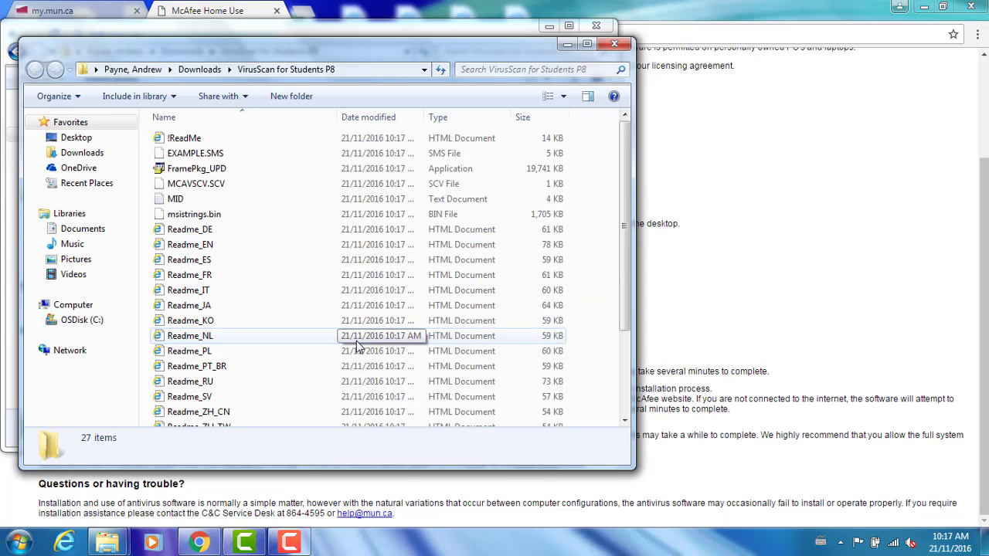
scroll(282, 346, down, 3)
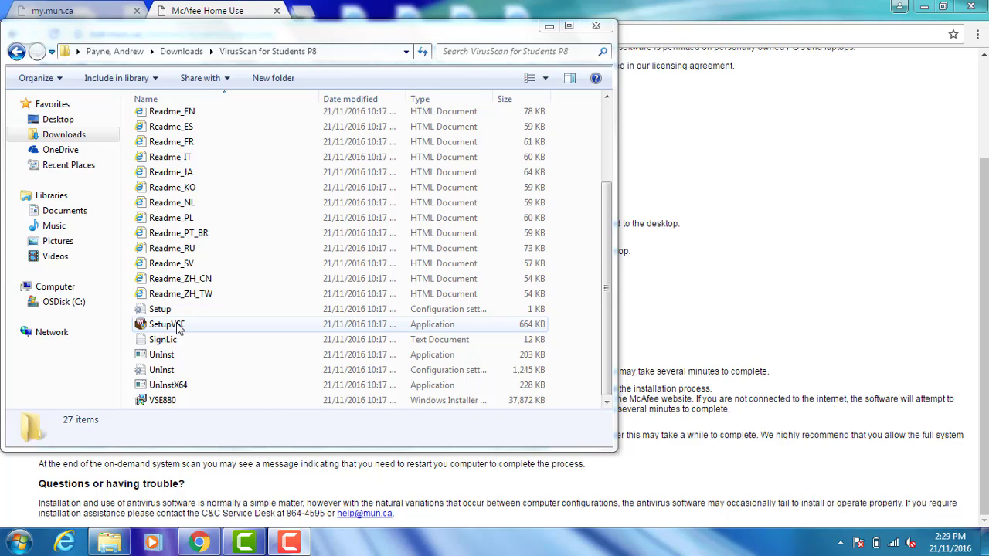
Launch SetupVSE and agree to remove Windows Defender.
double_click(177, 326)
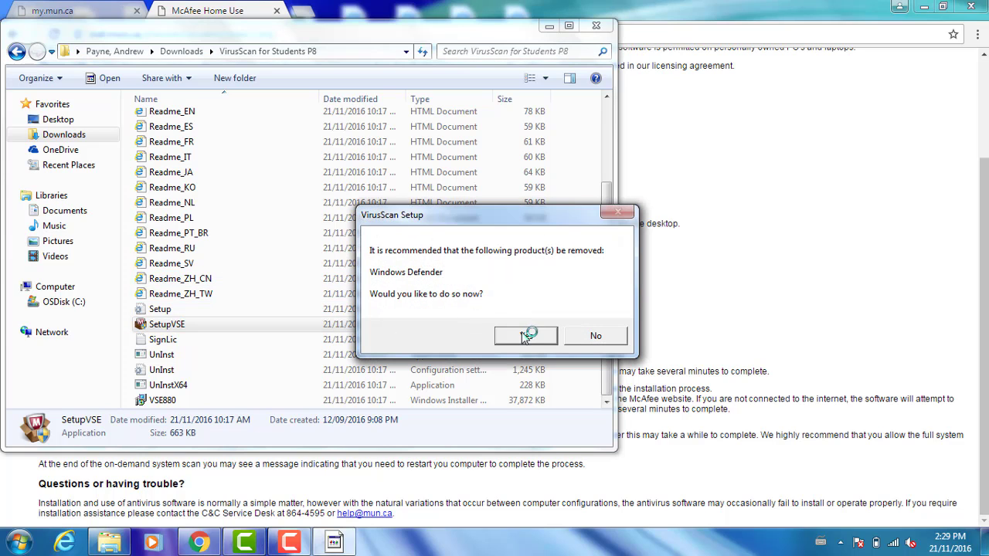
click(527, 334)
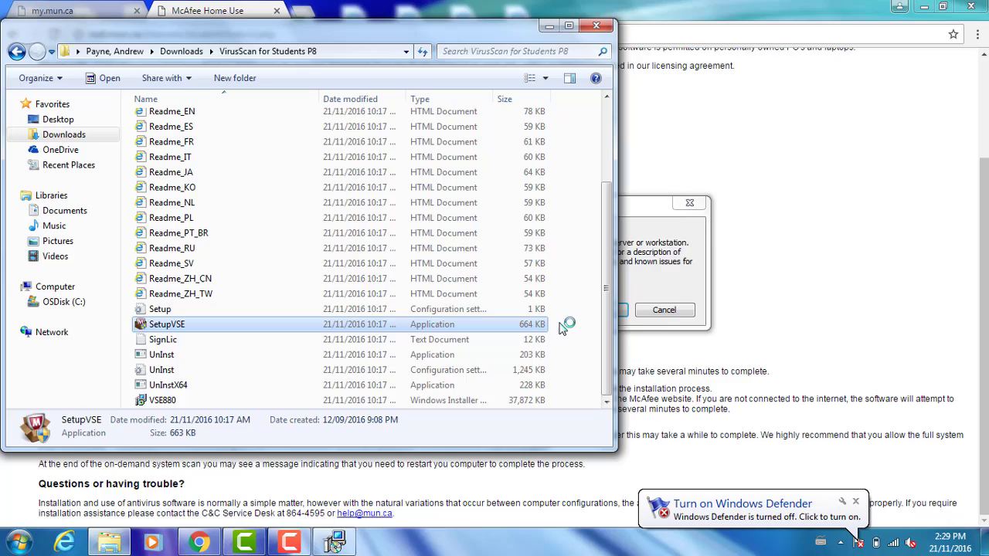
click(633, 290)
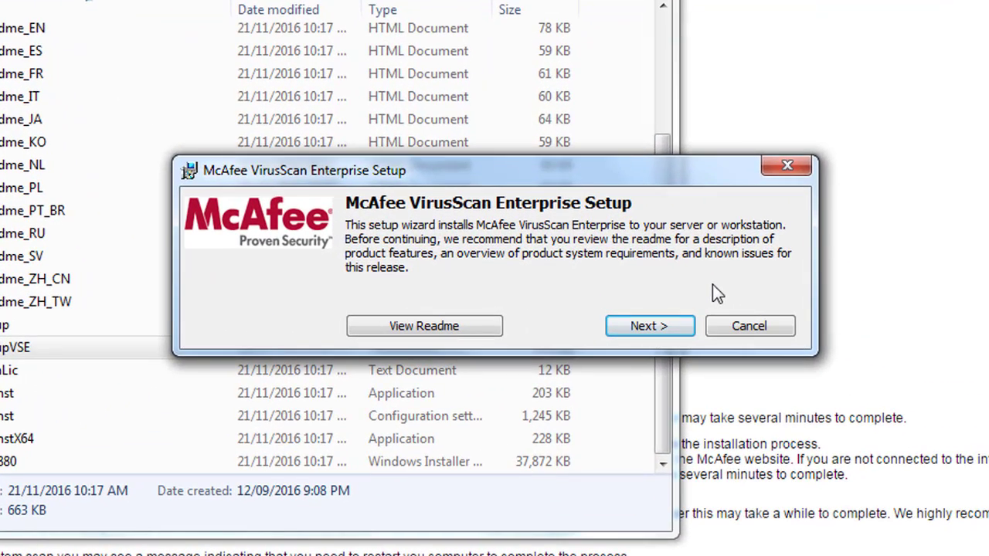
Accept the McAfee licence agreement with a Perpetual expiry type.
click(650, 328)
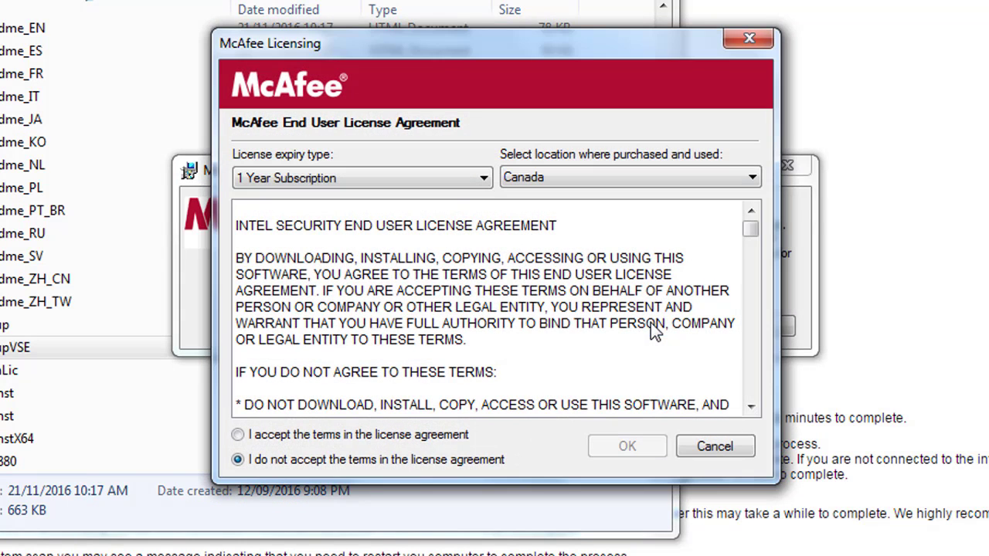
click(483, 179)
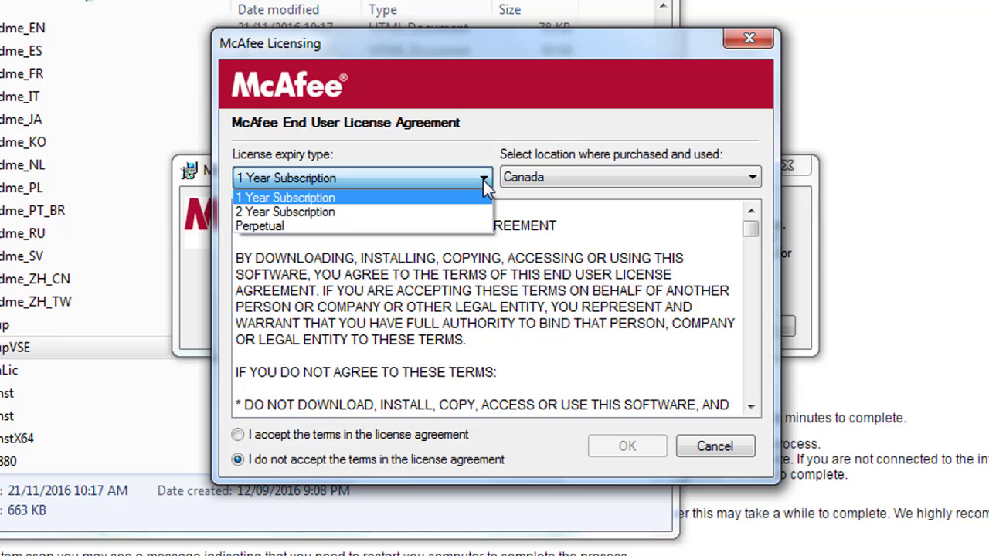
click(429, 227)
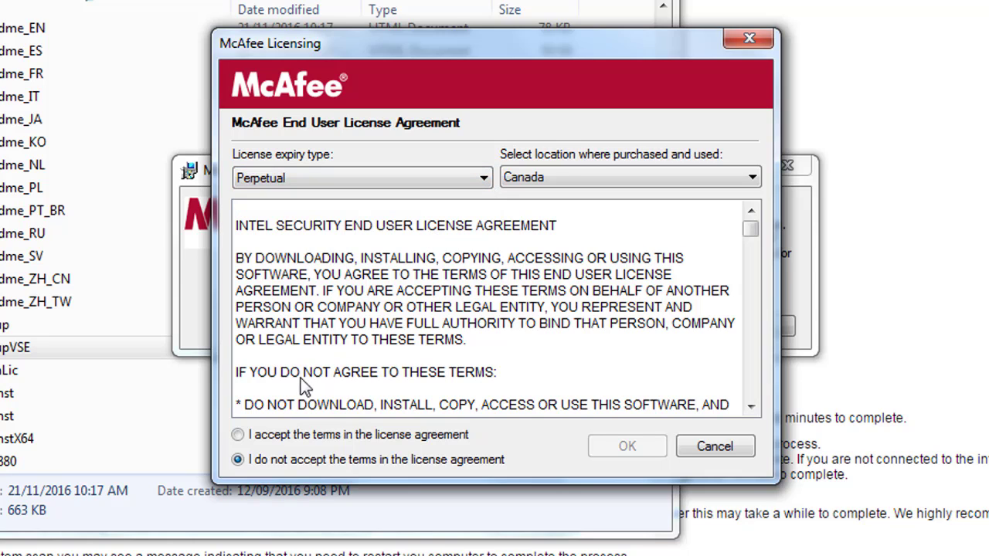
click(238, 435)
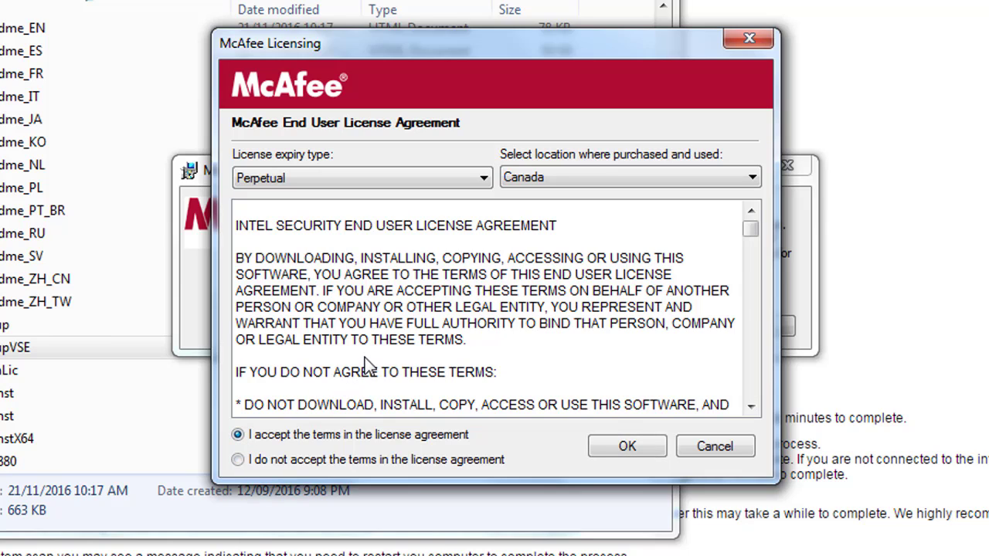
click(626, 448)
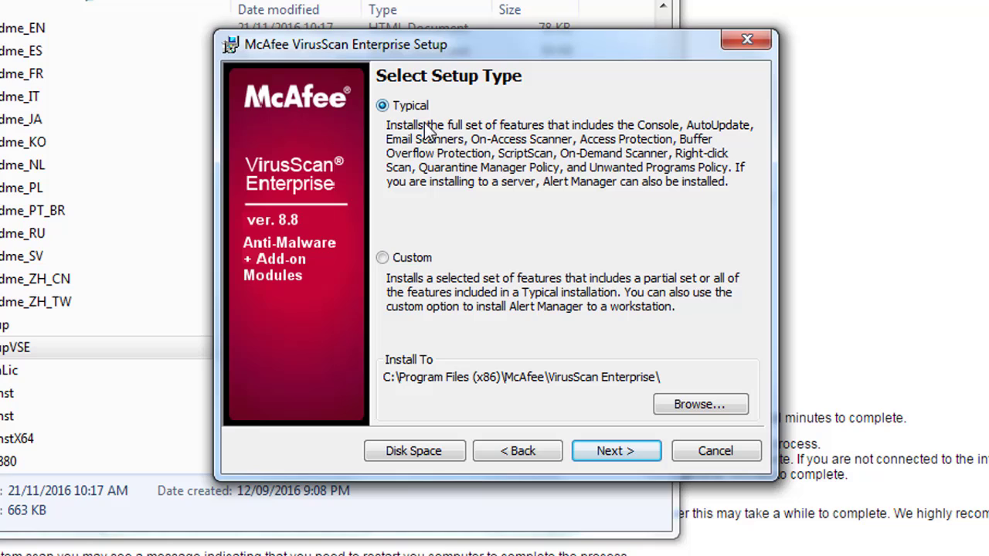
Install VirusScan Enterprise with Typical setup and Standard Protection.
click(629, 456)
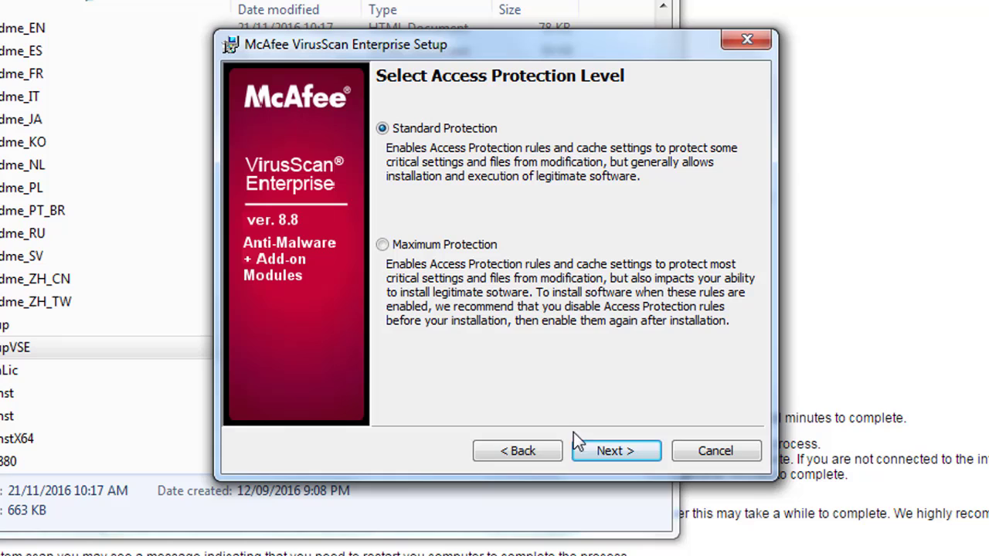
click(618, 456)
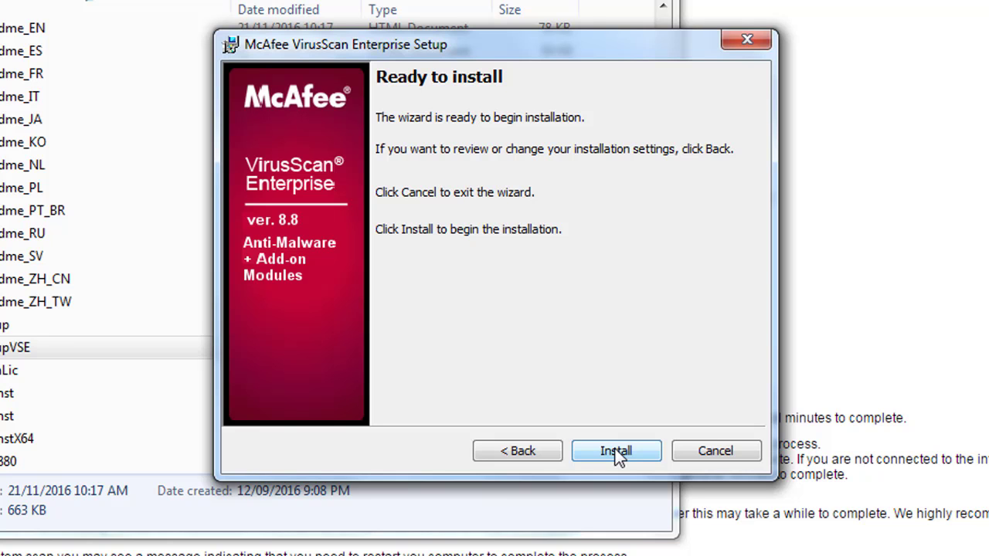
click(616, 452)
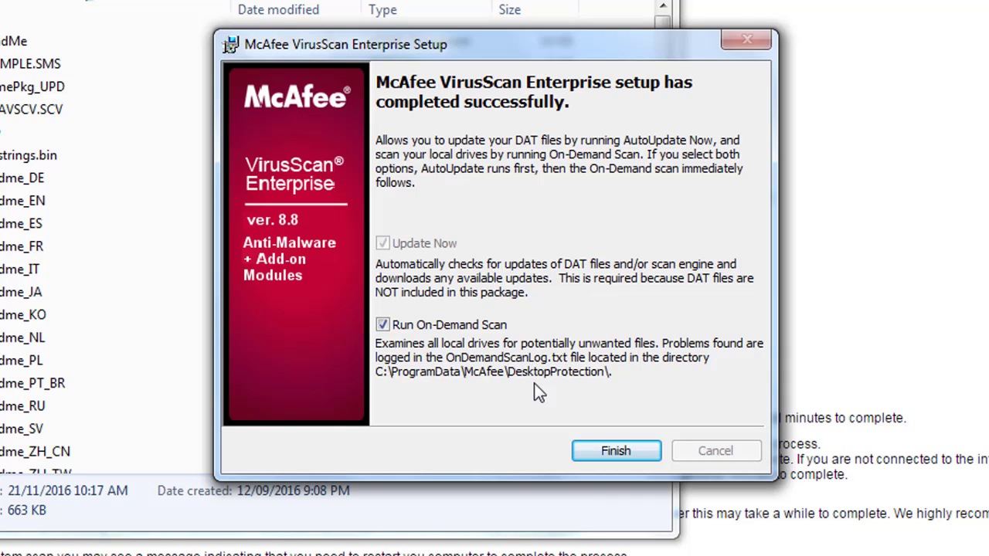
Finish setup without an on-demand scan, clear Explorer and Chrome, and reveal McAfee tray status.
click(382, 324)
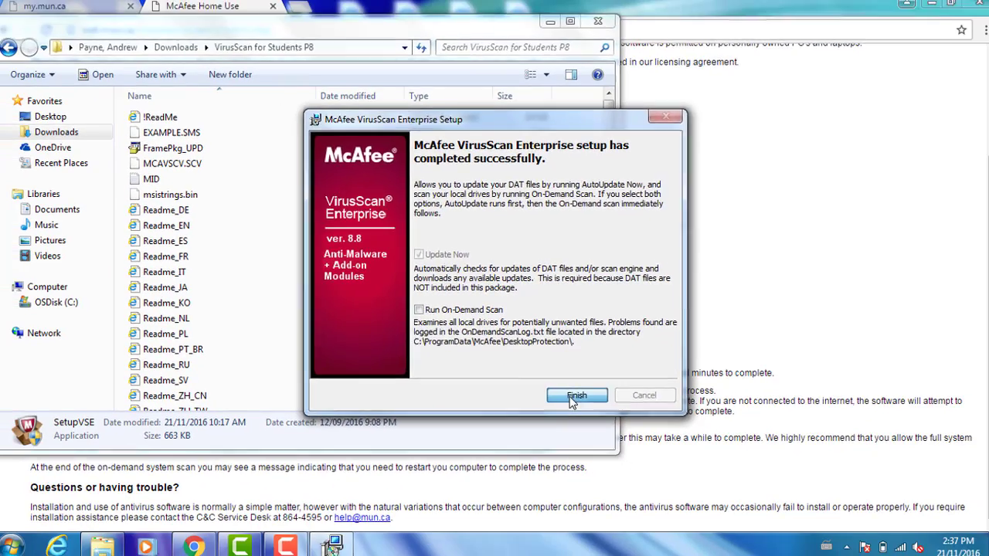
click(616, 450)
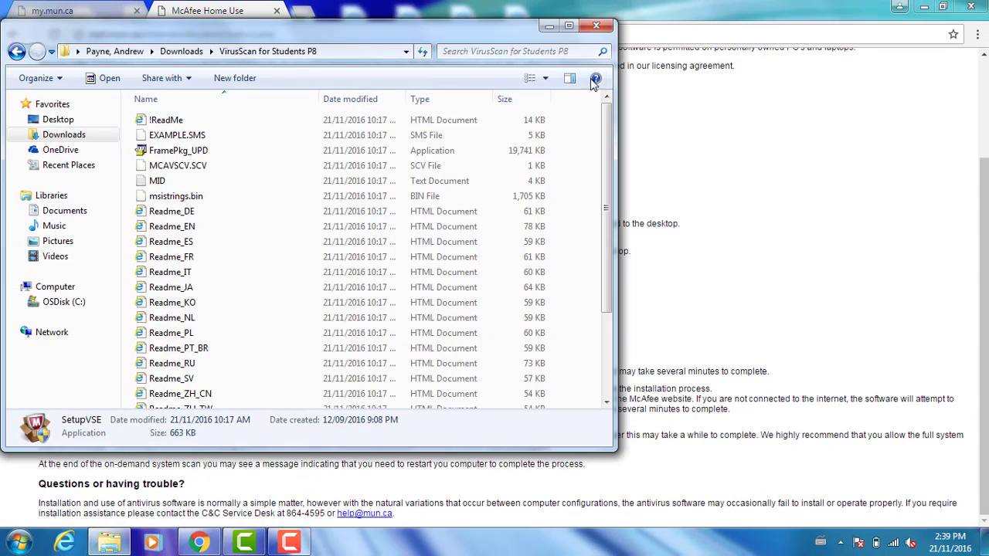
click(596, 27)
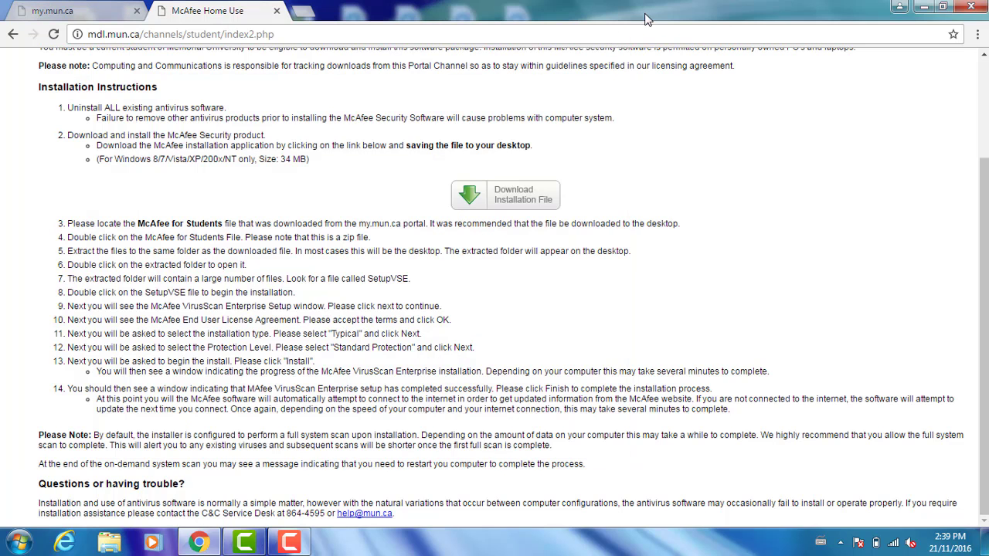
click(924, 6)
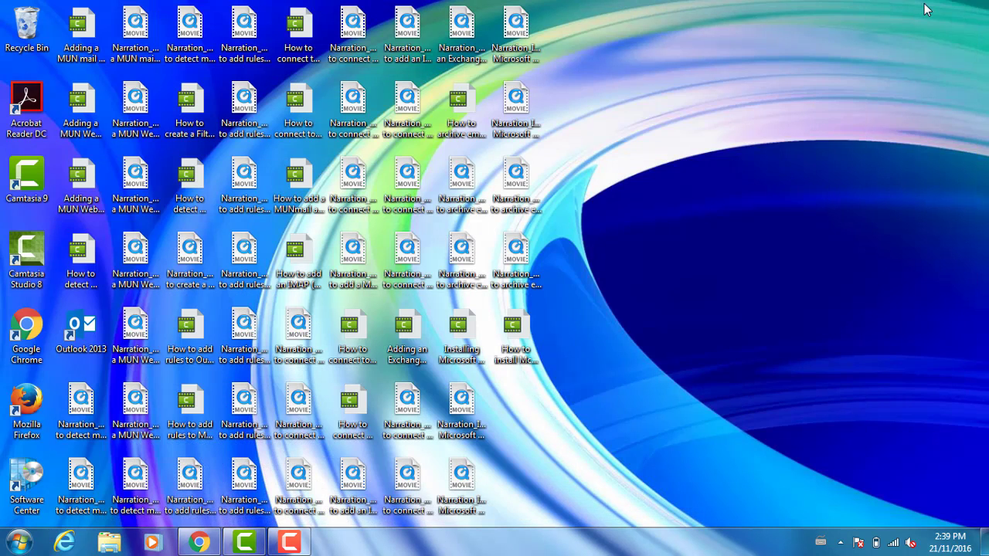
click(841, 542)
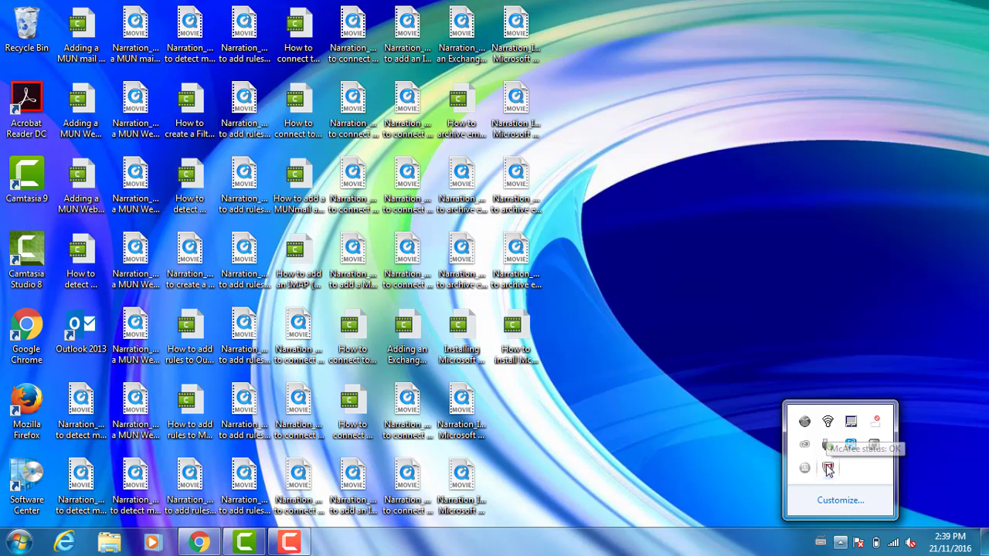